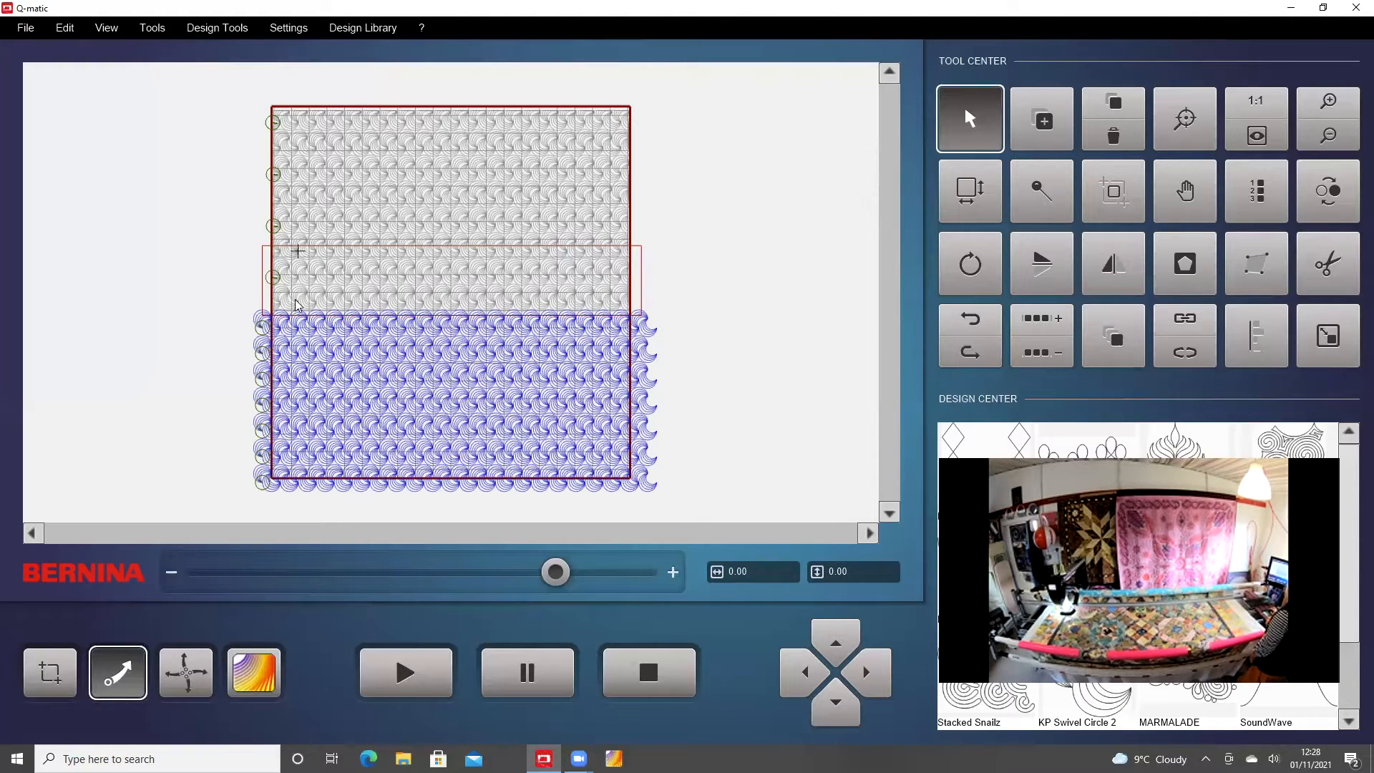
Step: Realign the safe area with Snap to Point, marking the point where the arcs converge near the left end of the last stitched row
left_click(1114, 194)
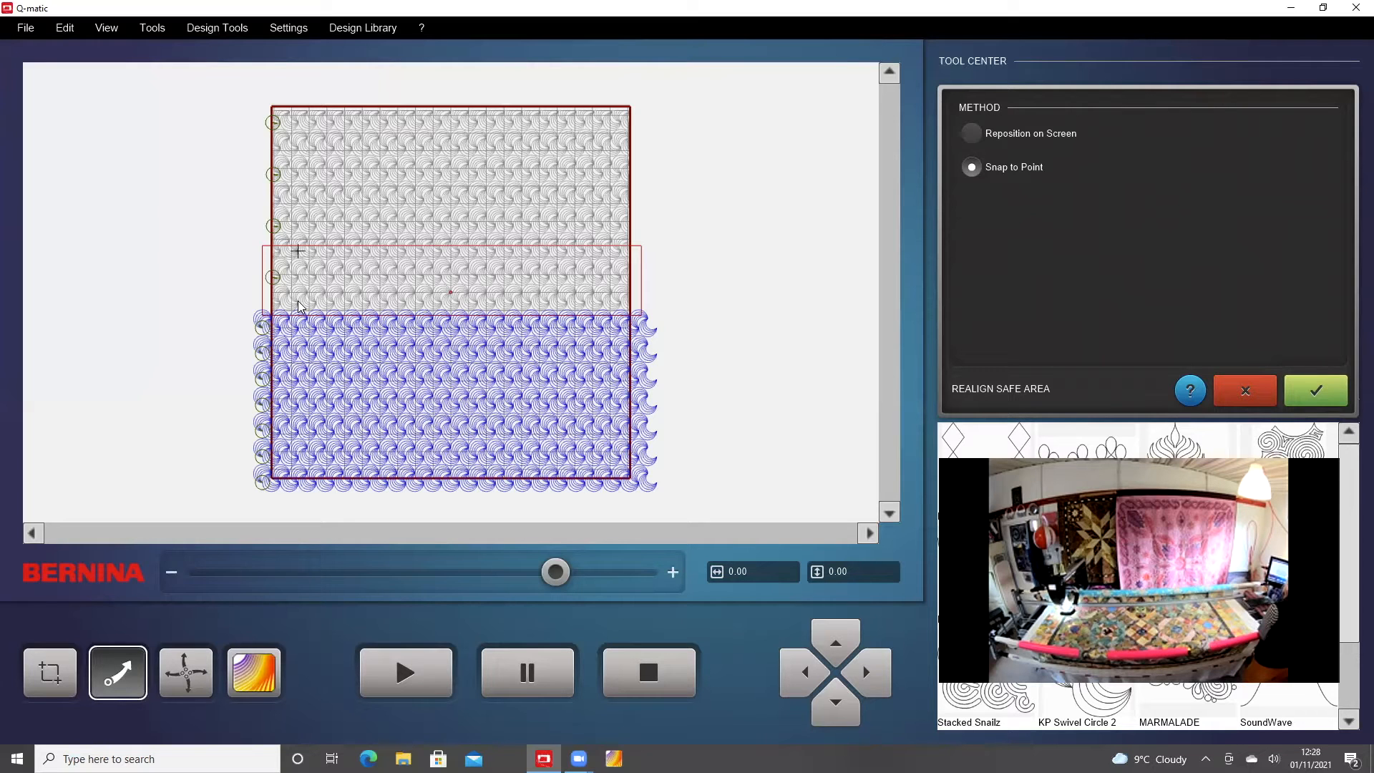
left_click(152, 27)
left_click(103, 30)
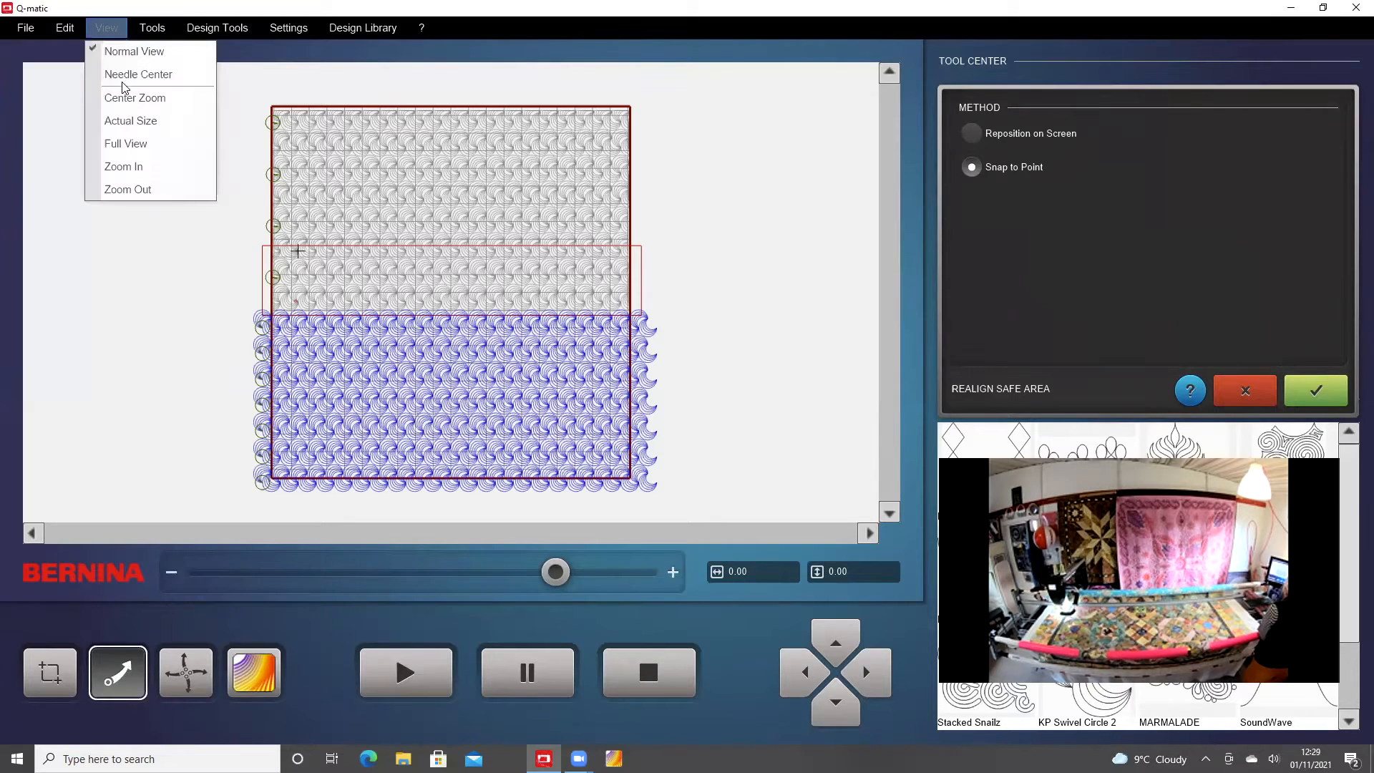
left_click(129, 128)
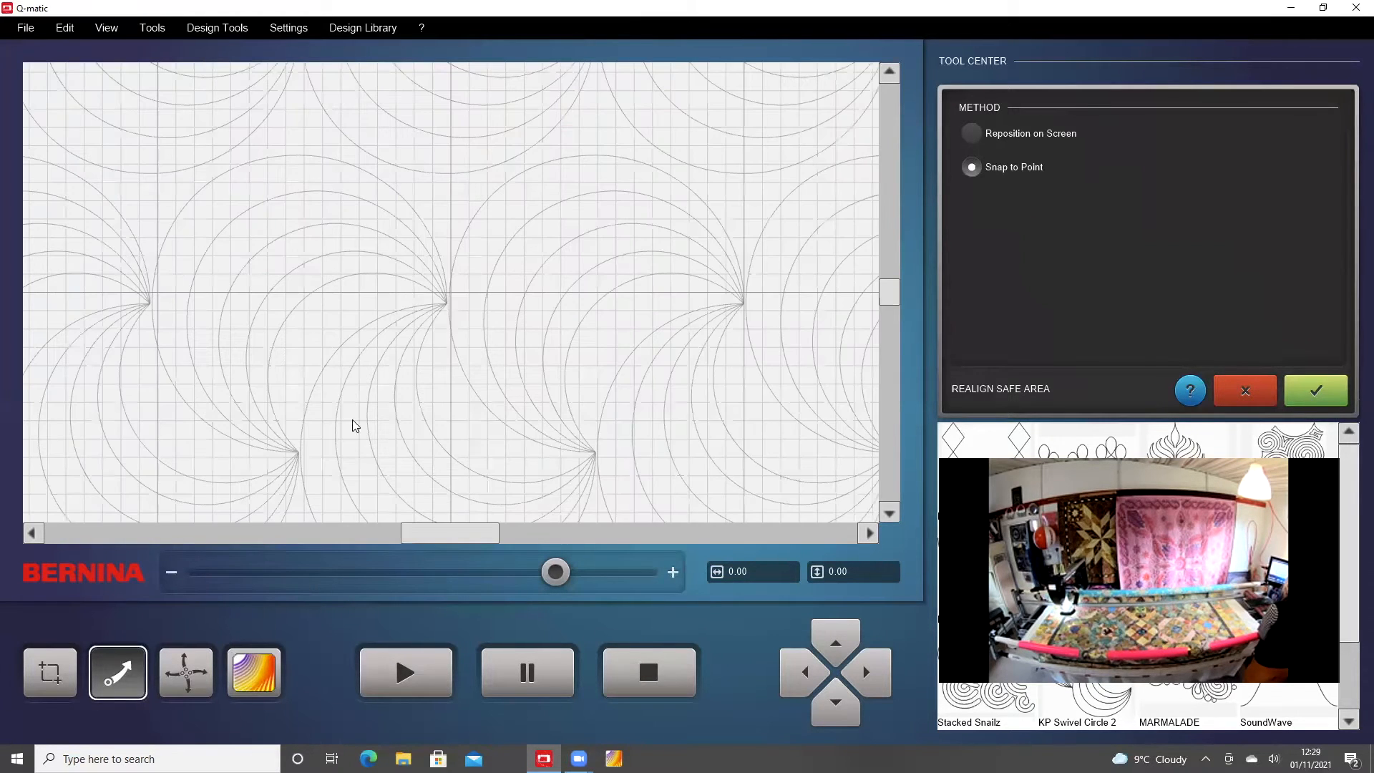
left_click_drag(470, 533, 133, 535)
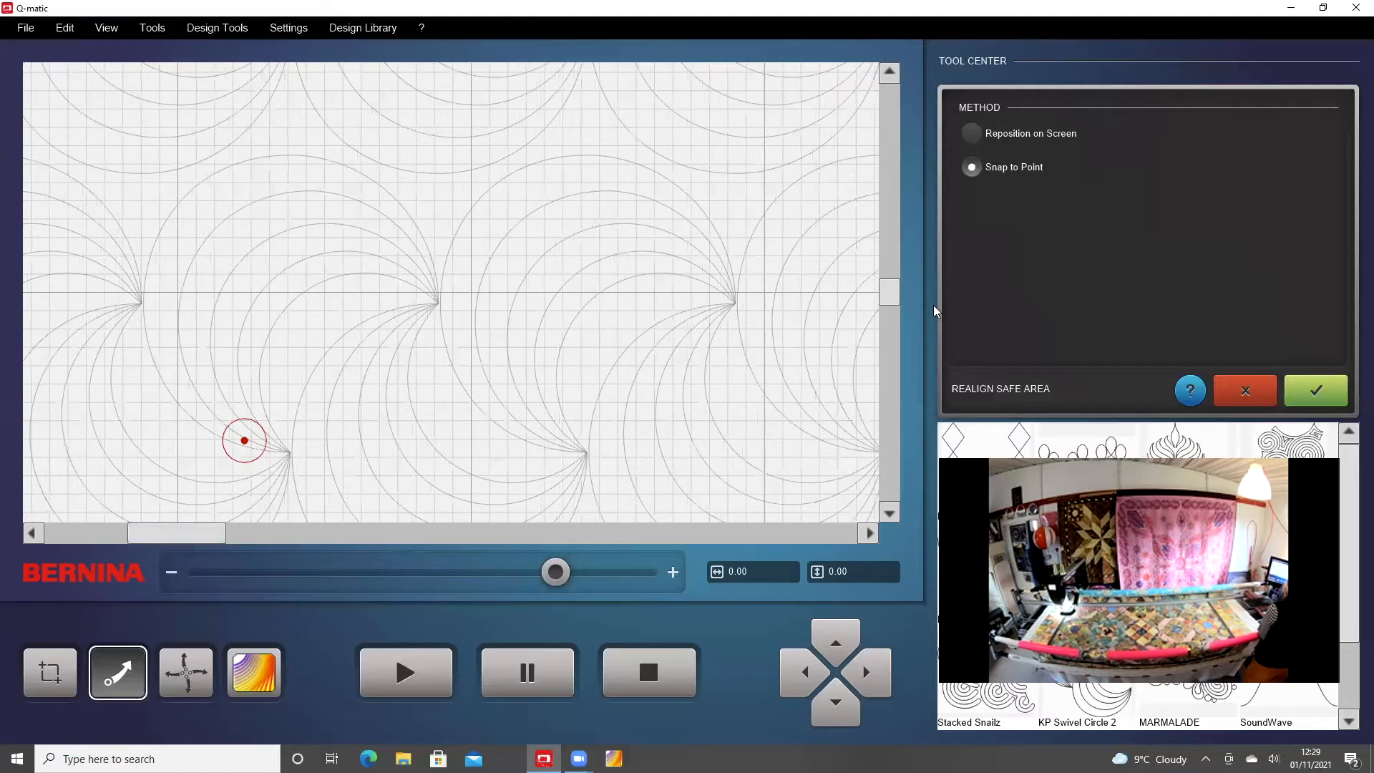
left_click_drag(889, 300, 889, 314)
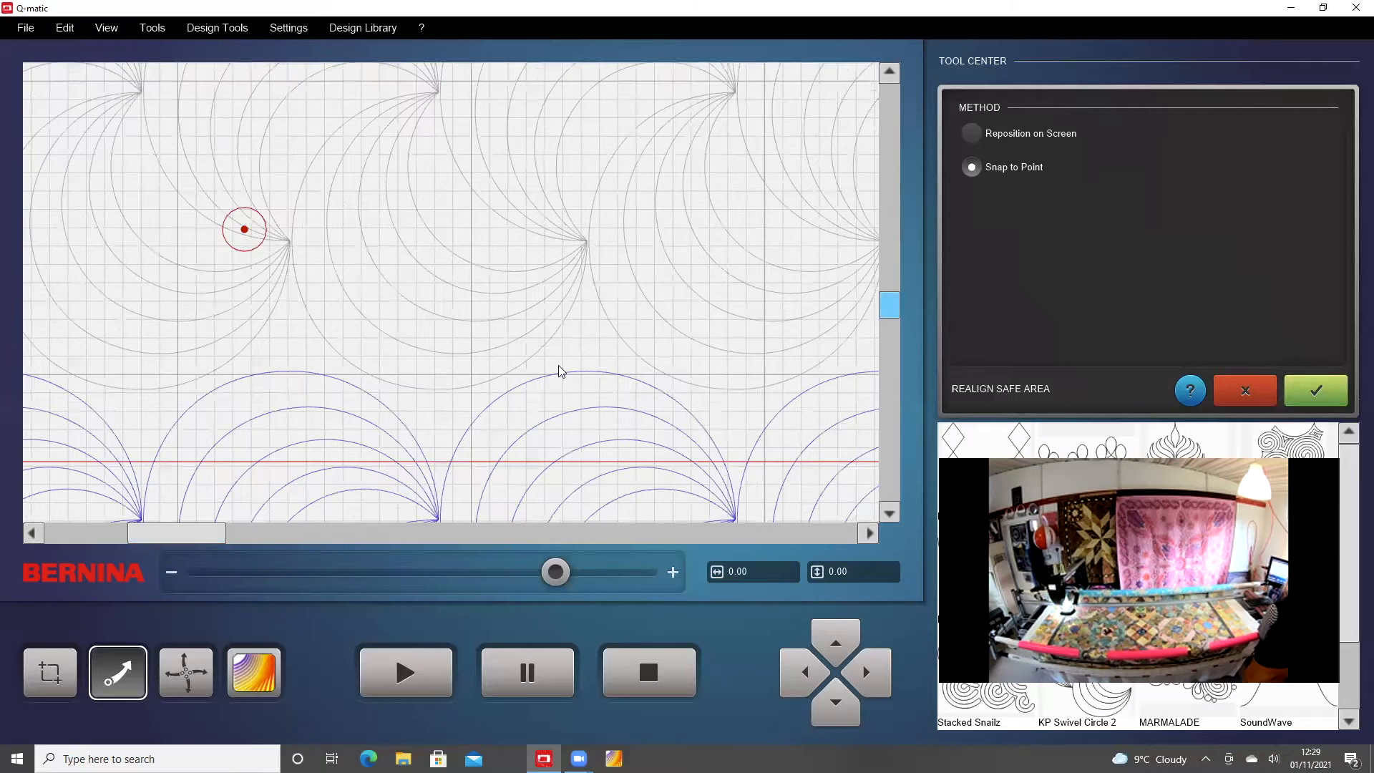
left_click(289, 244)
left_click(108, 28)
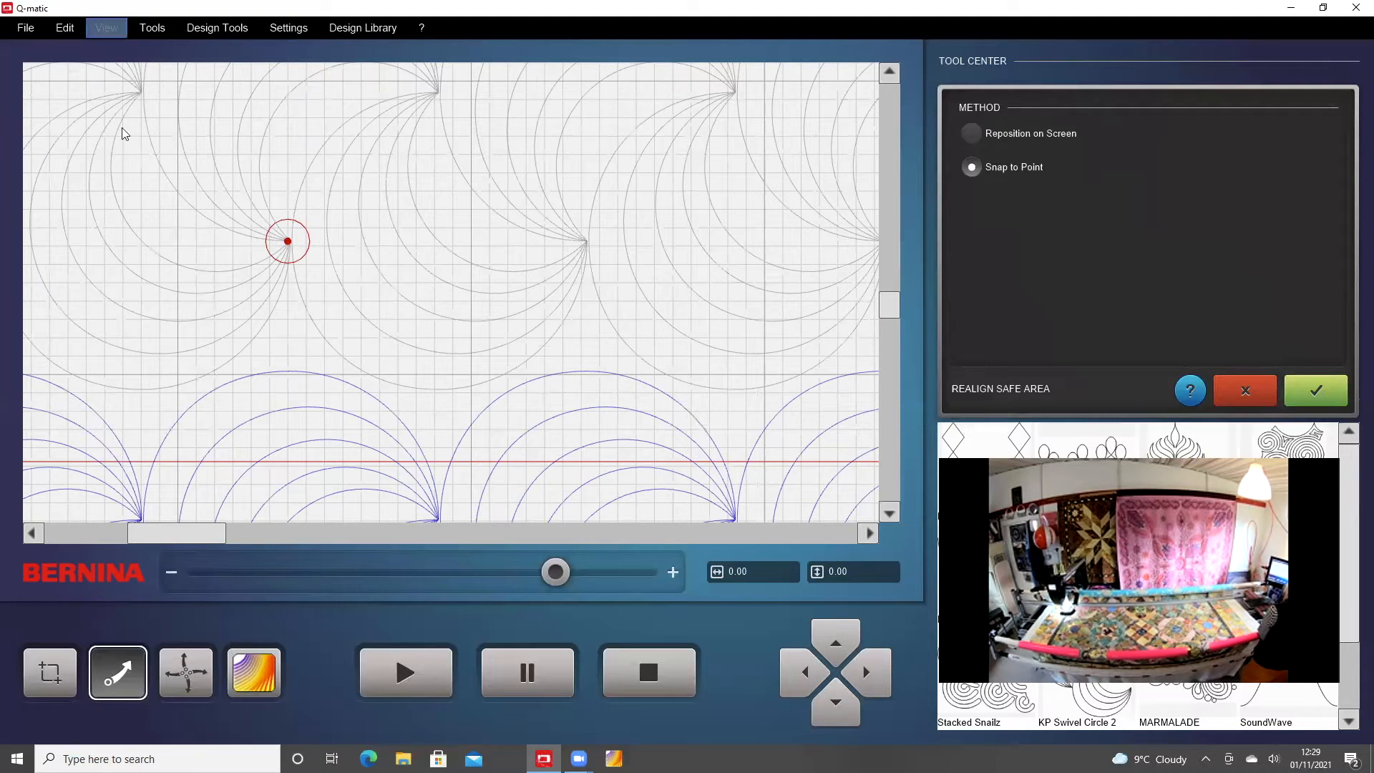
left_click(128, 145)
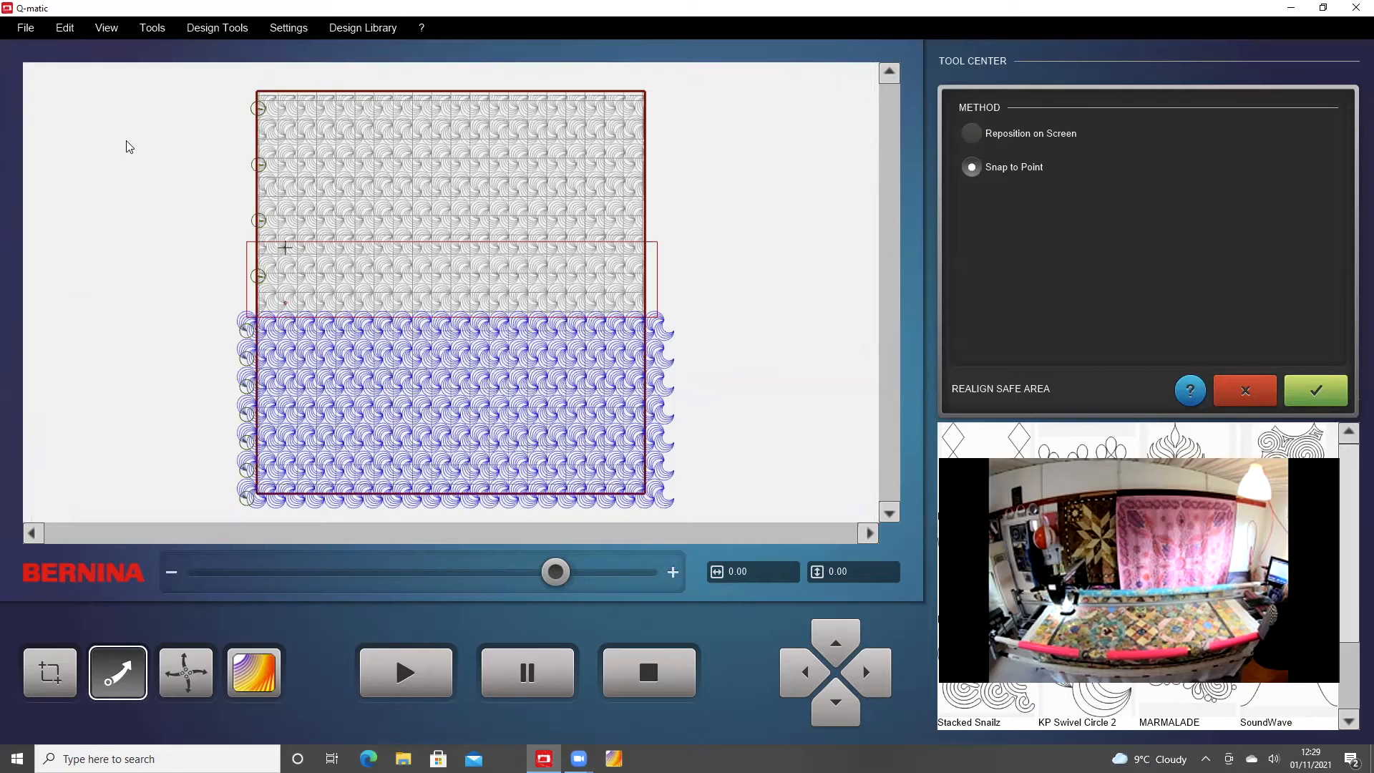
left_click(1323, 395)
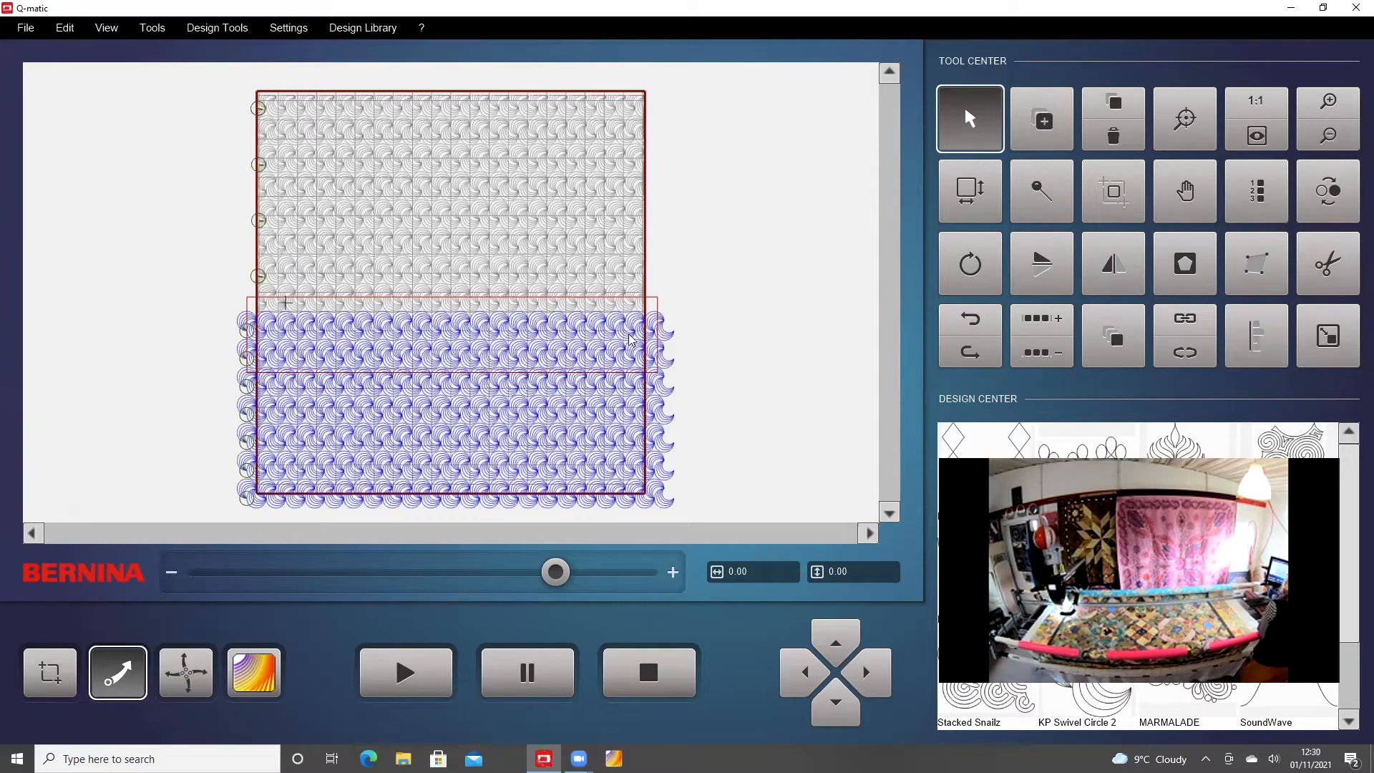
Step: Swap the start and end points of the second unstitched row, and connect the first unstitched row to it with the Link method
left_click(249, 360)
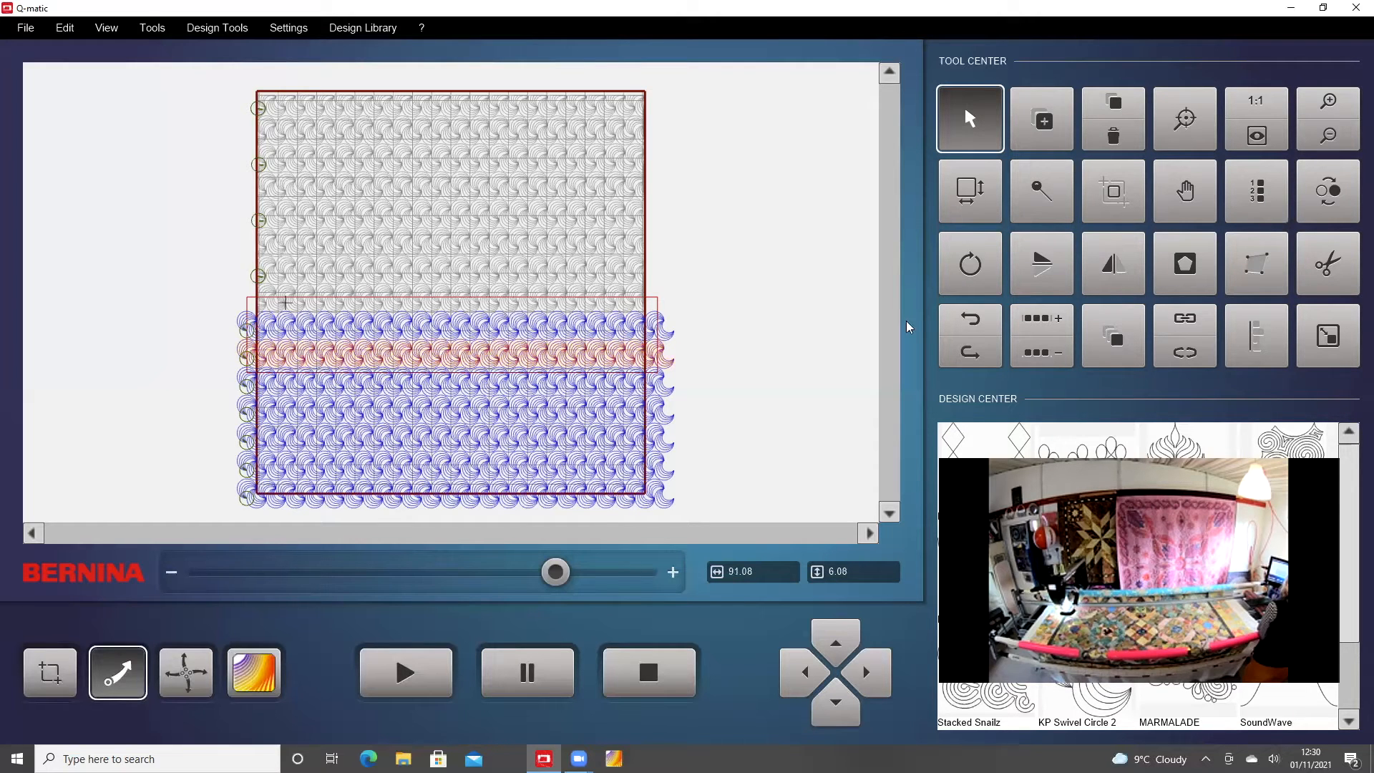
left_click(1325, 199)
left_click(1169, 326)
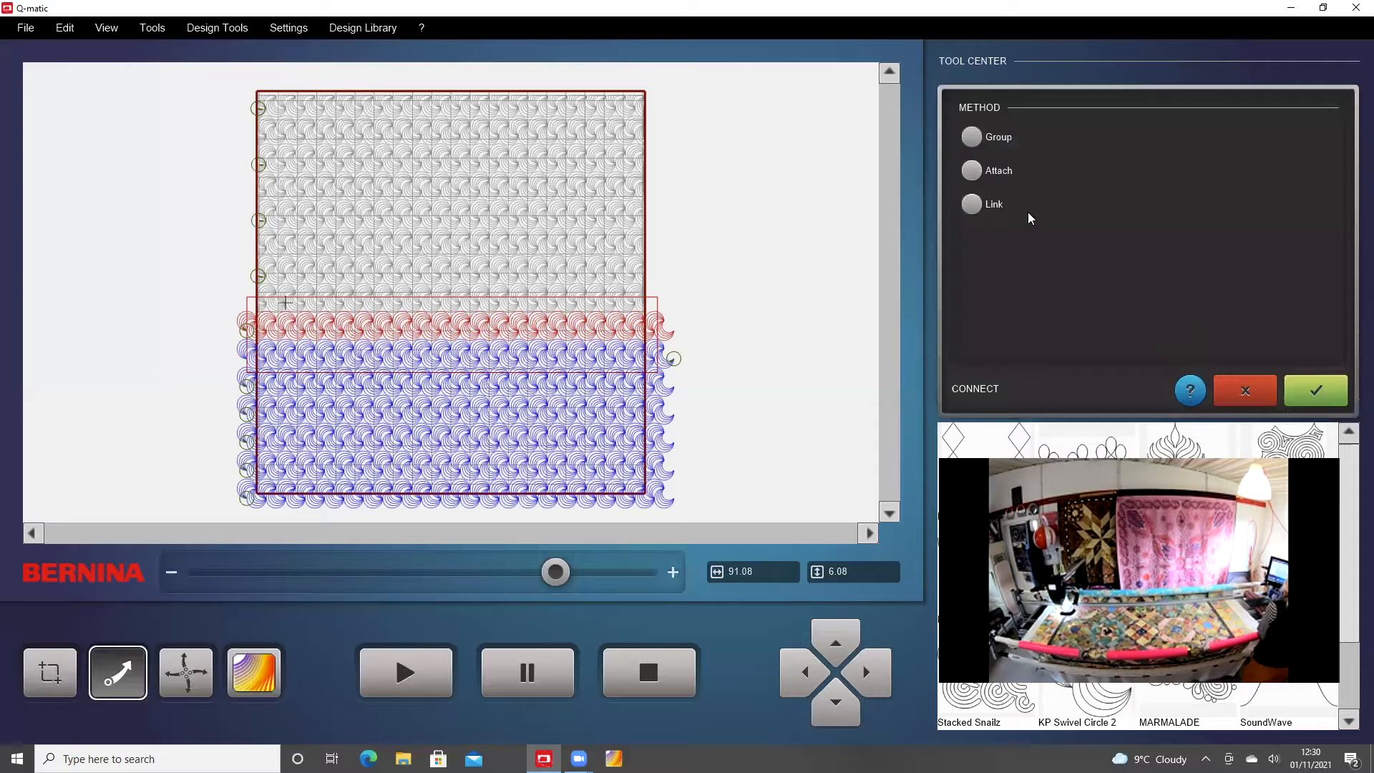
left_click(971, 206)
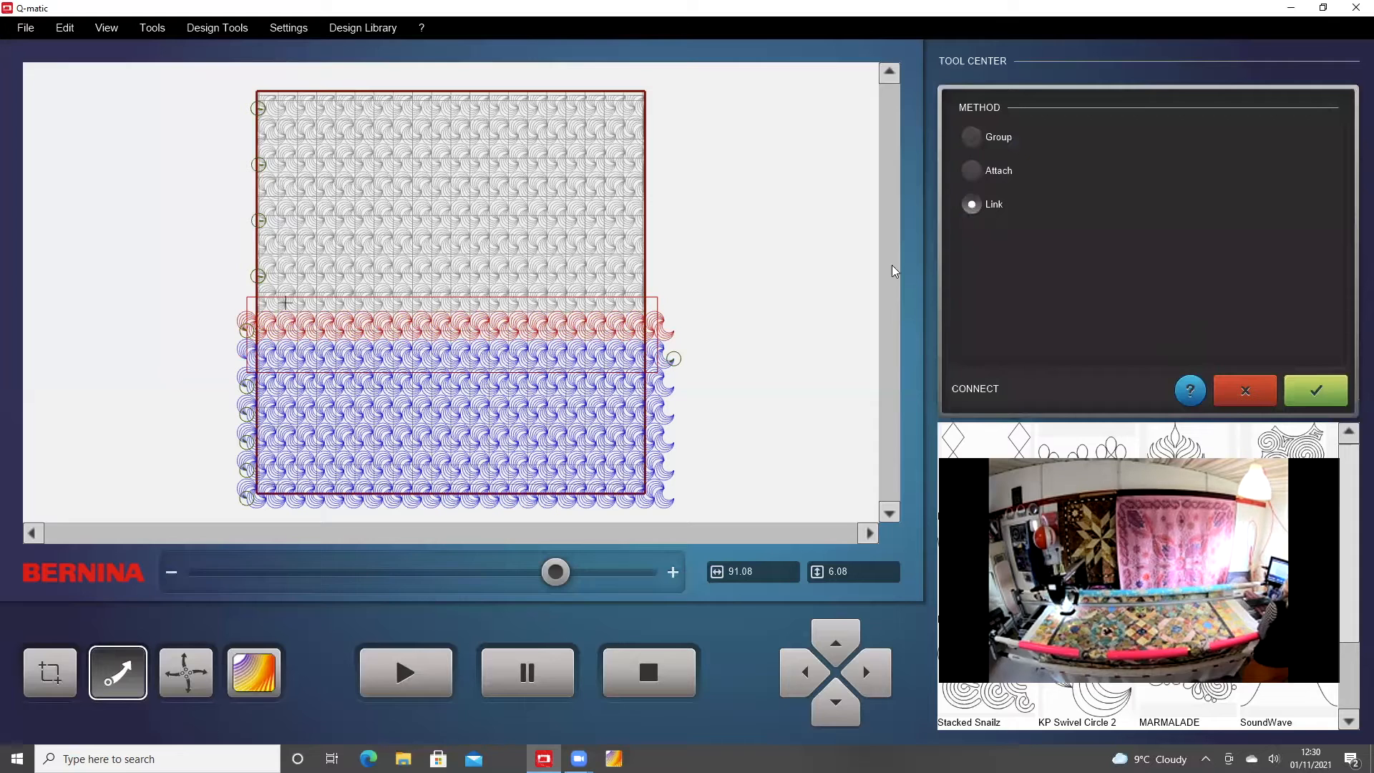
left_click(630, 363)
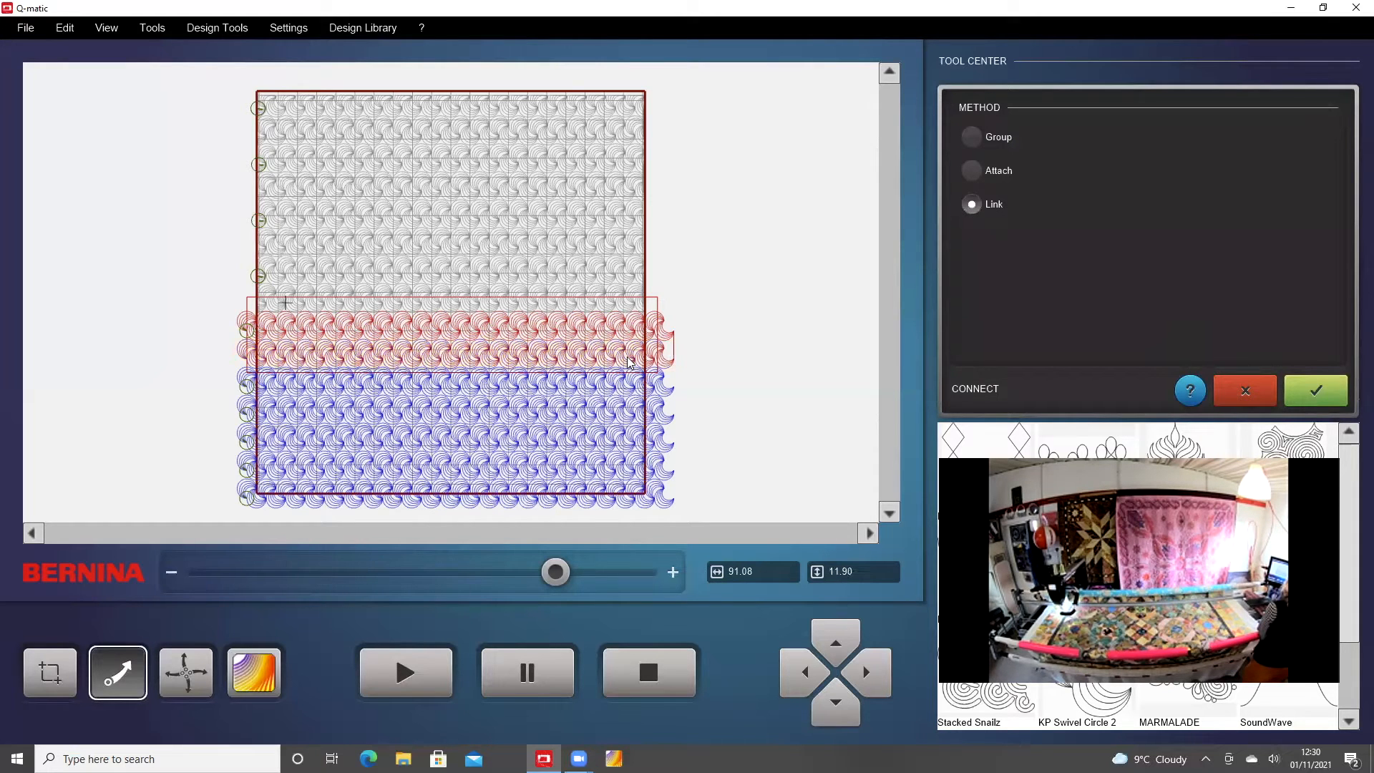
left_click(1319, 393)
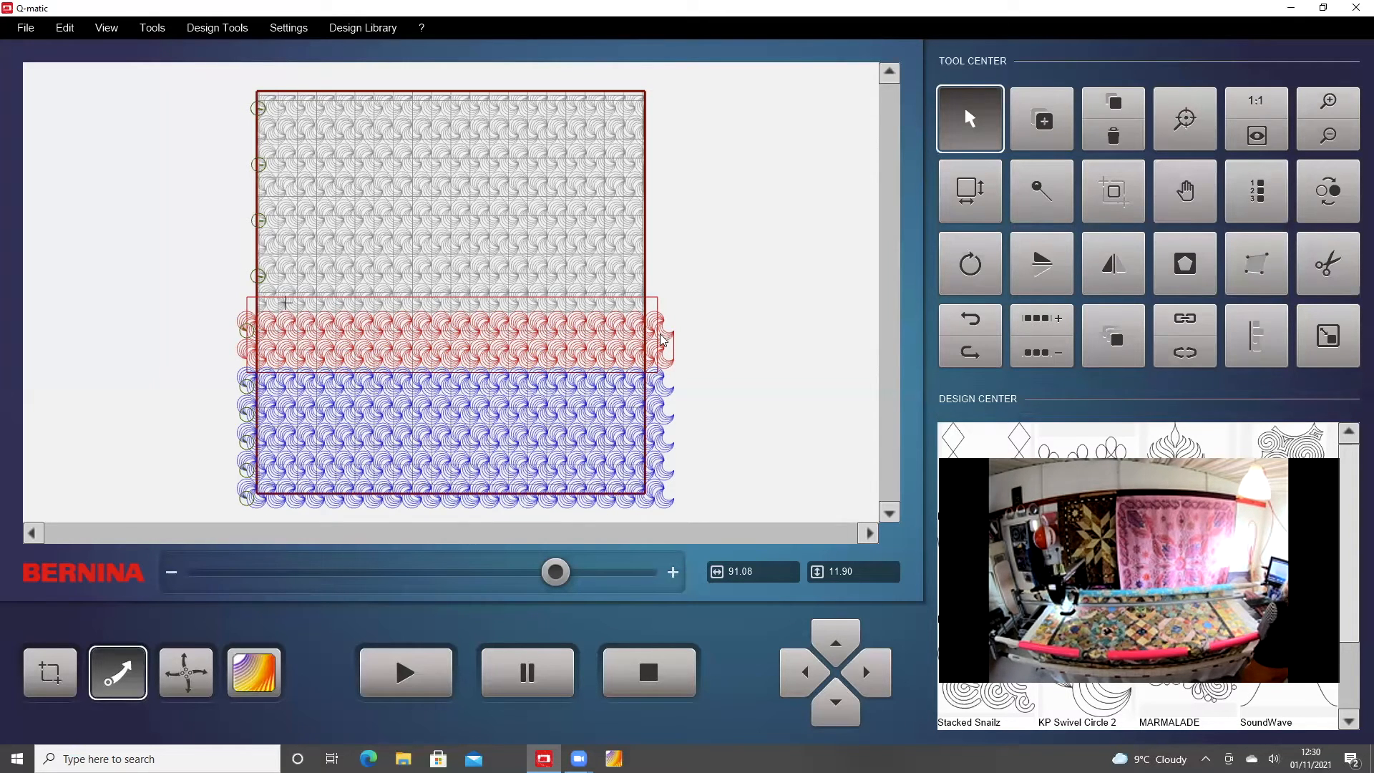
Step: Trim the linked rows at the quilt's left edge with a vertical trim line set by the sewhead
left_click(1328, 267)
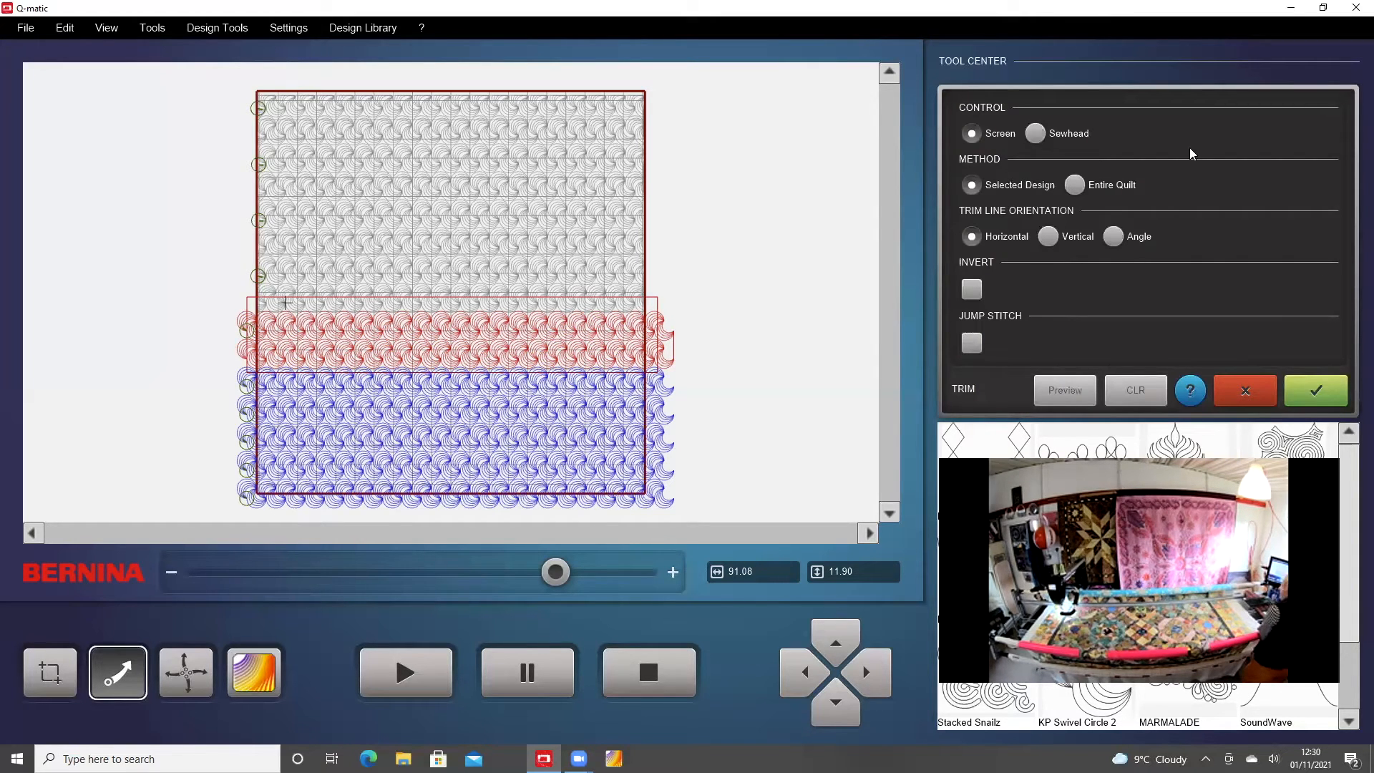
left_click(1035, 136)
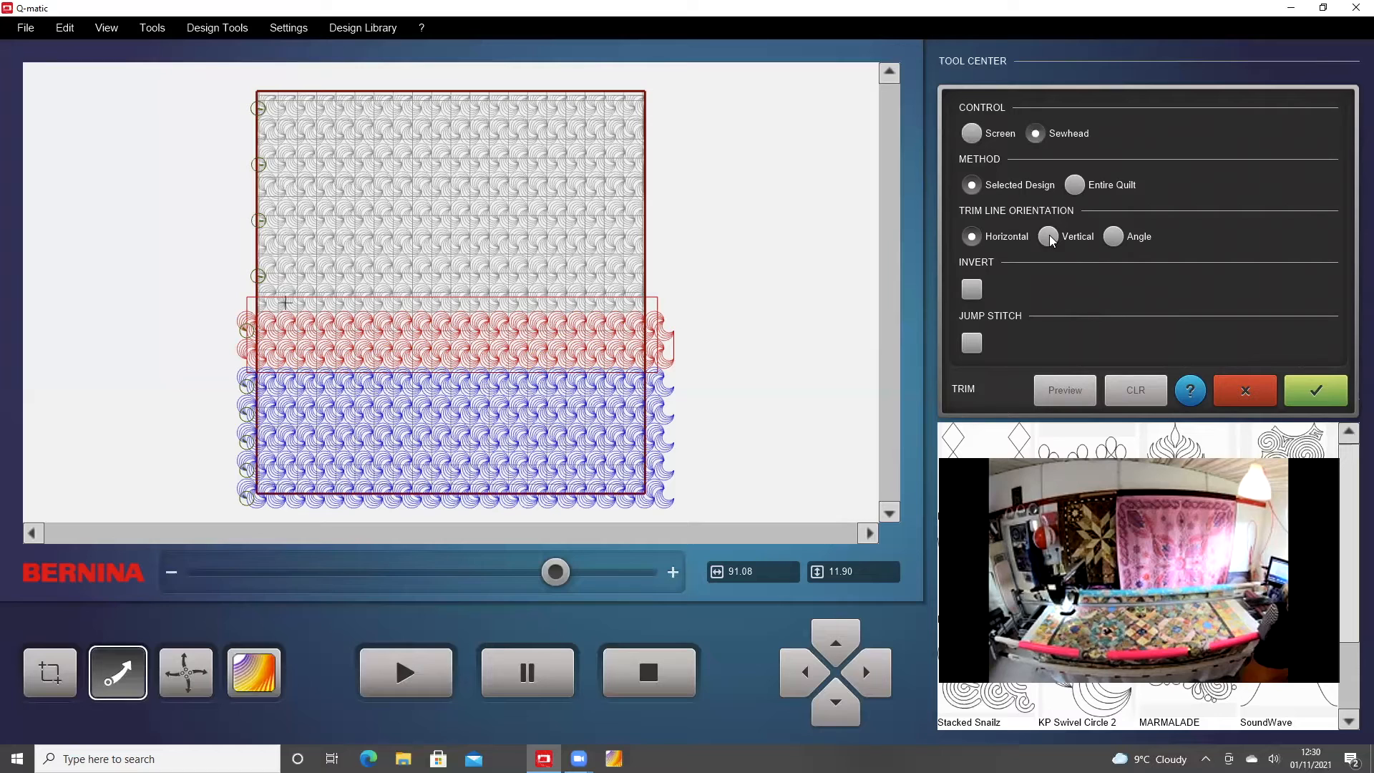
left_click(1049, 237)
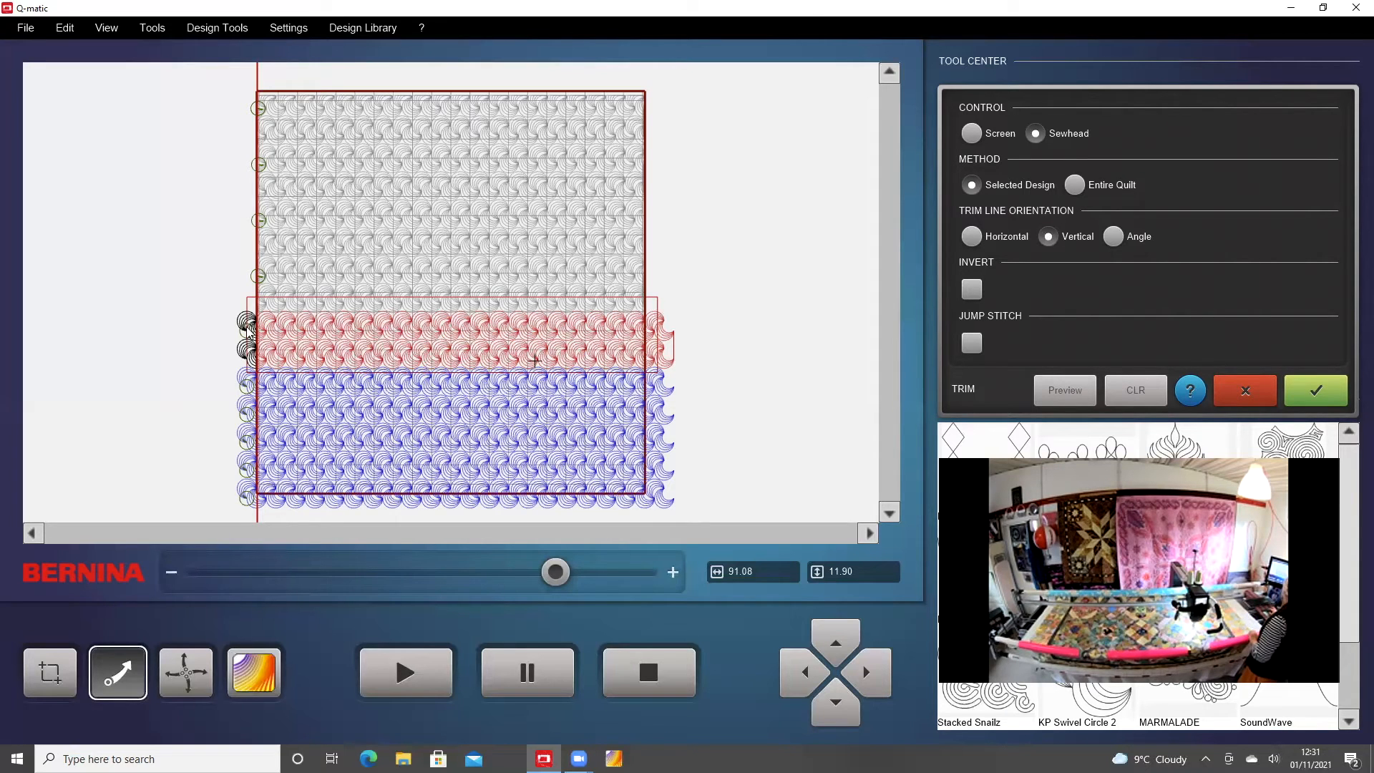
left_click(1328, 391)
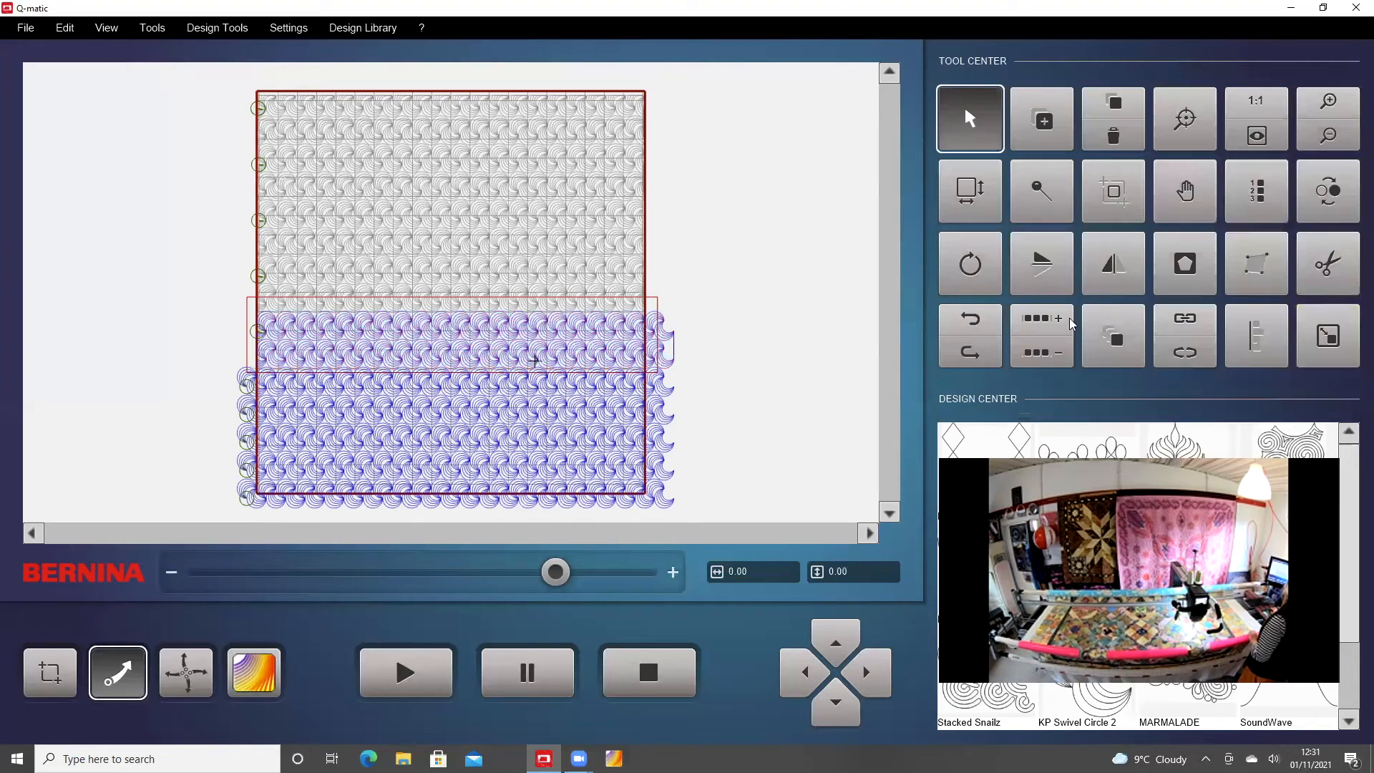
Step: Trim the linked rows at the quilt's right edge with an inverted vertical trim line set by the sewhead
left_click(585, 335)
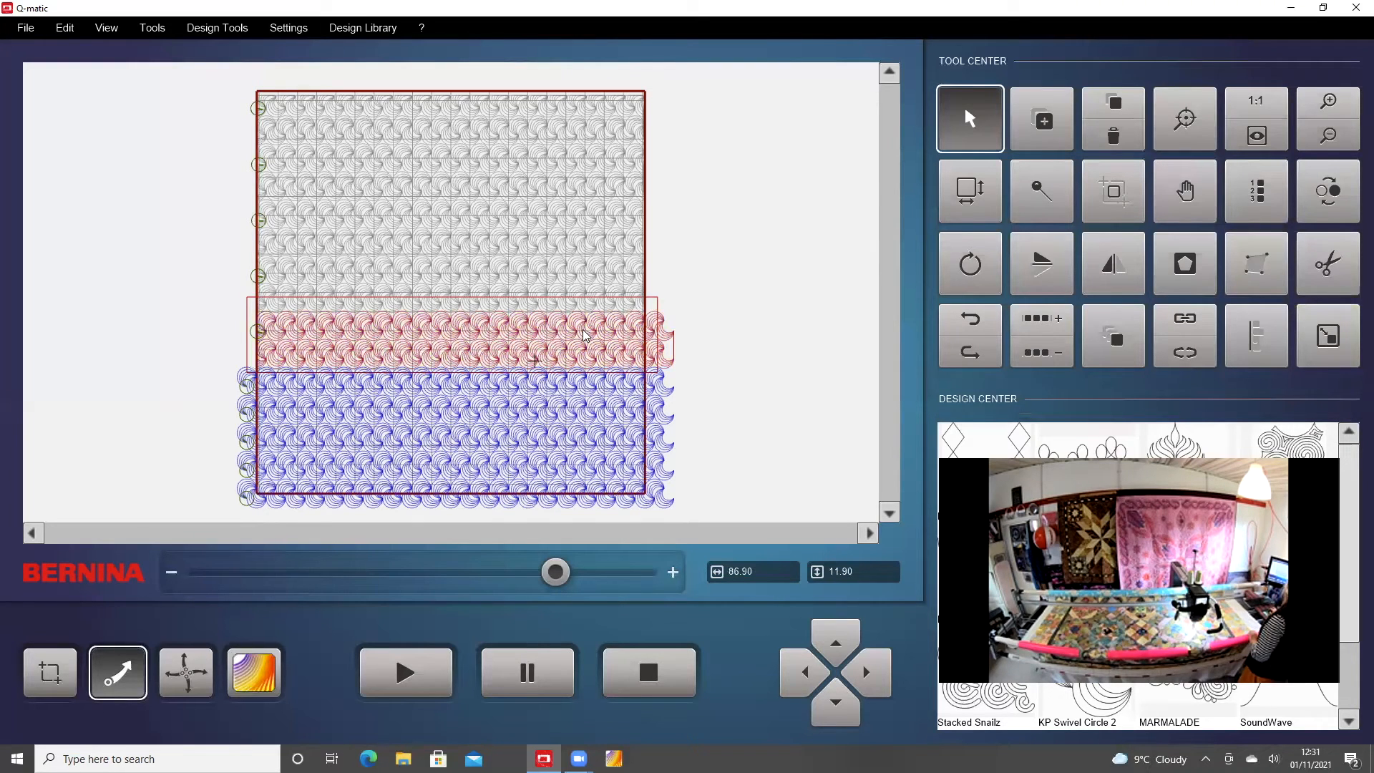
left_click(1325, 263)
left_click(1038, 144)
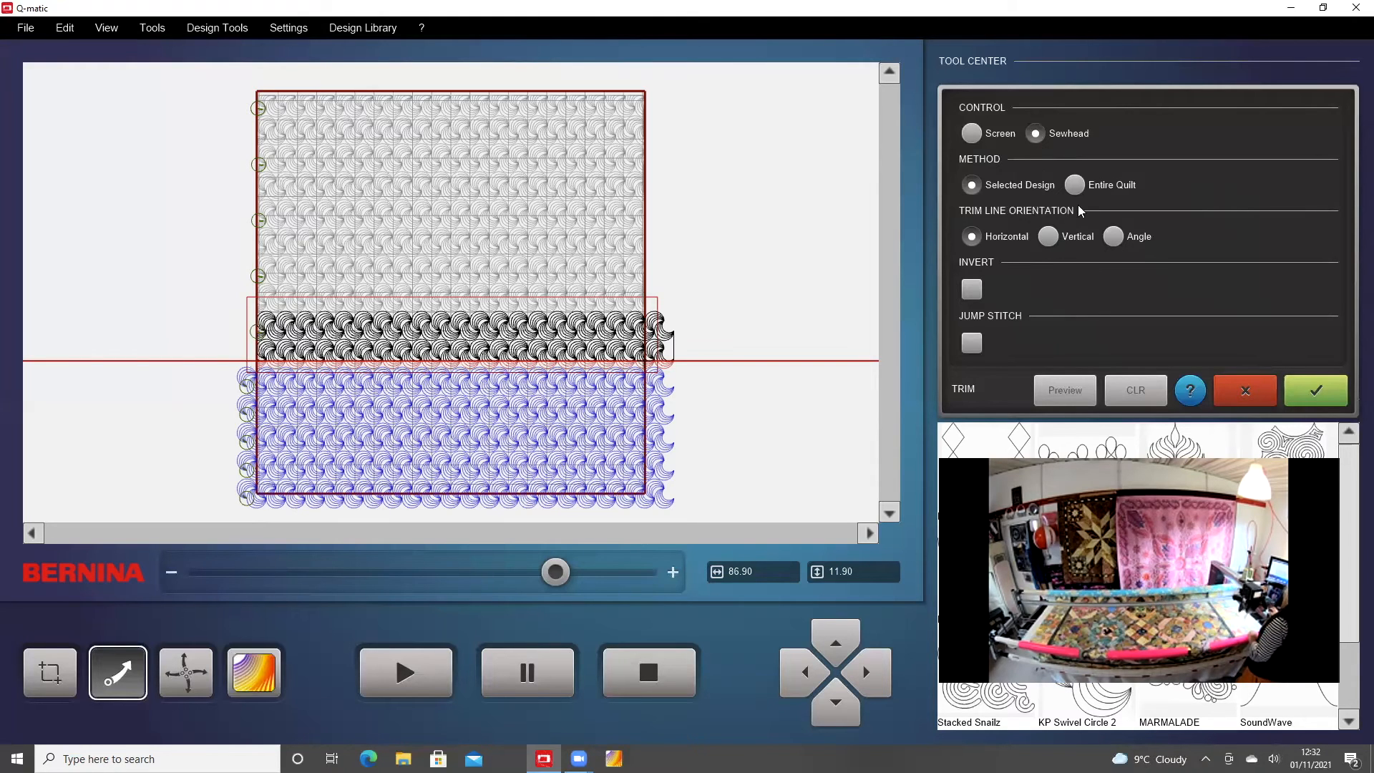
left_click(1050, 236)
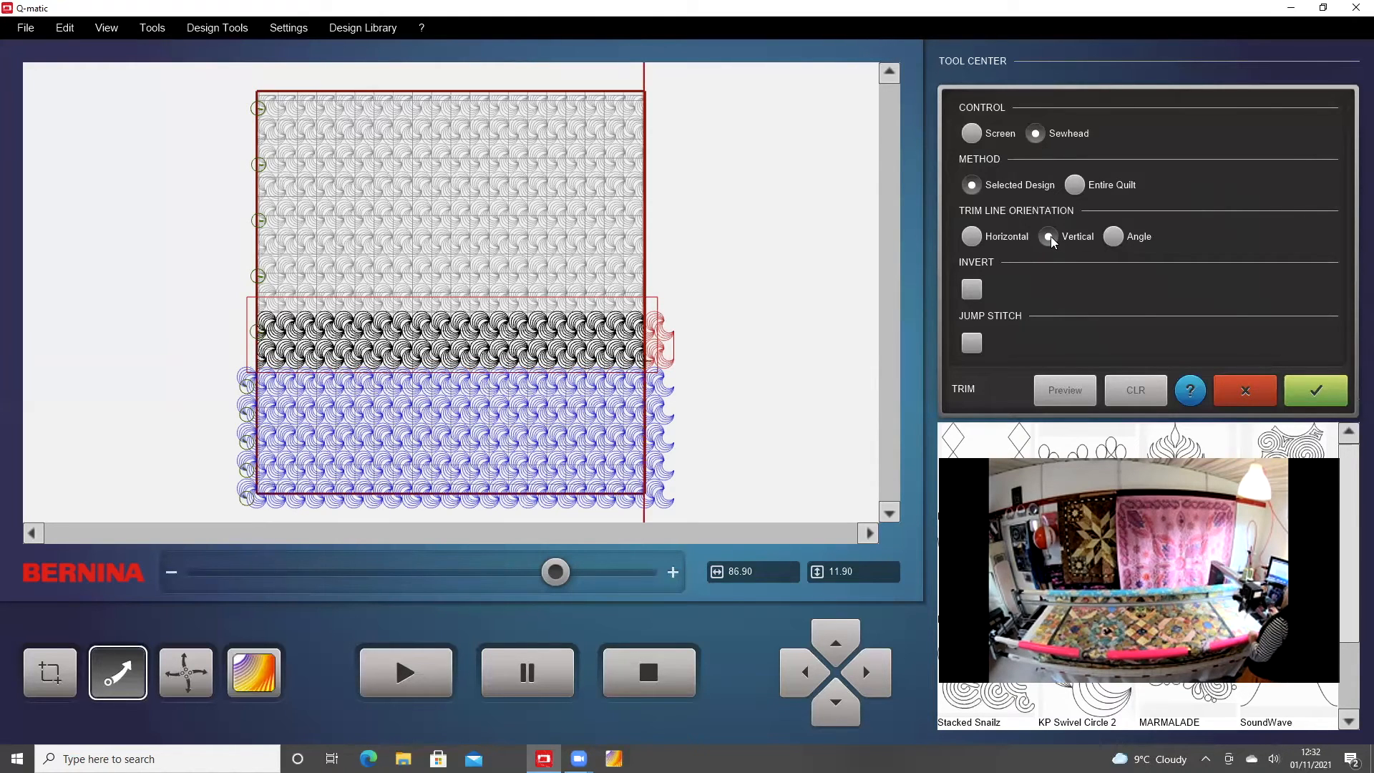
left_click(973, 291)
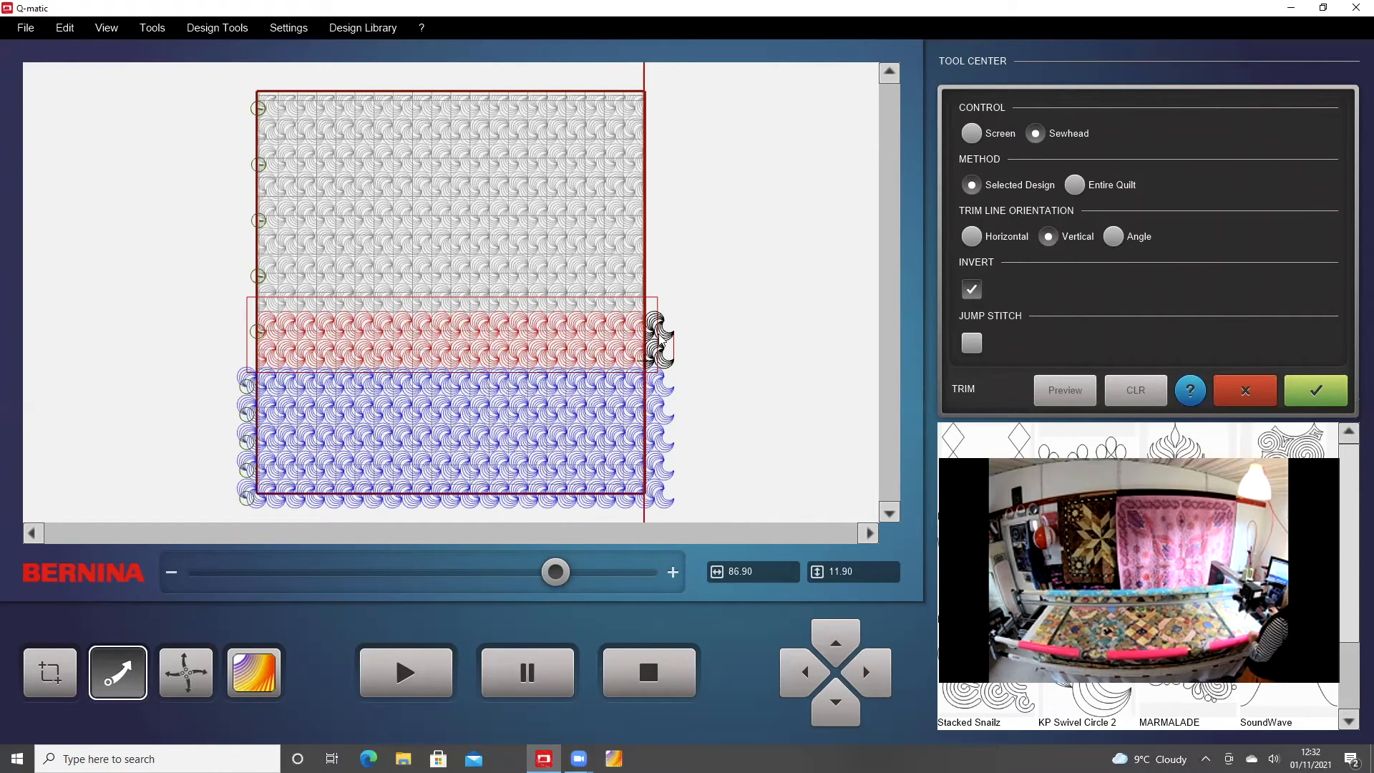
left_click(1316, 392)
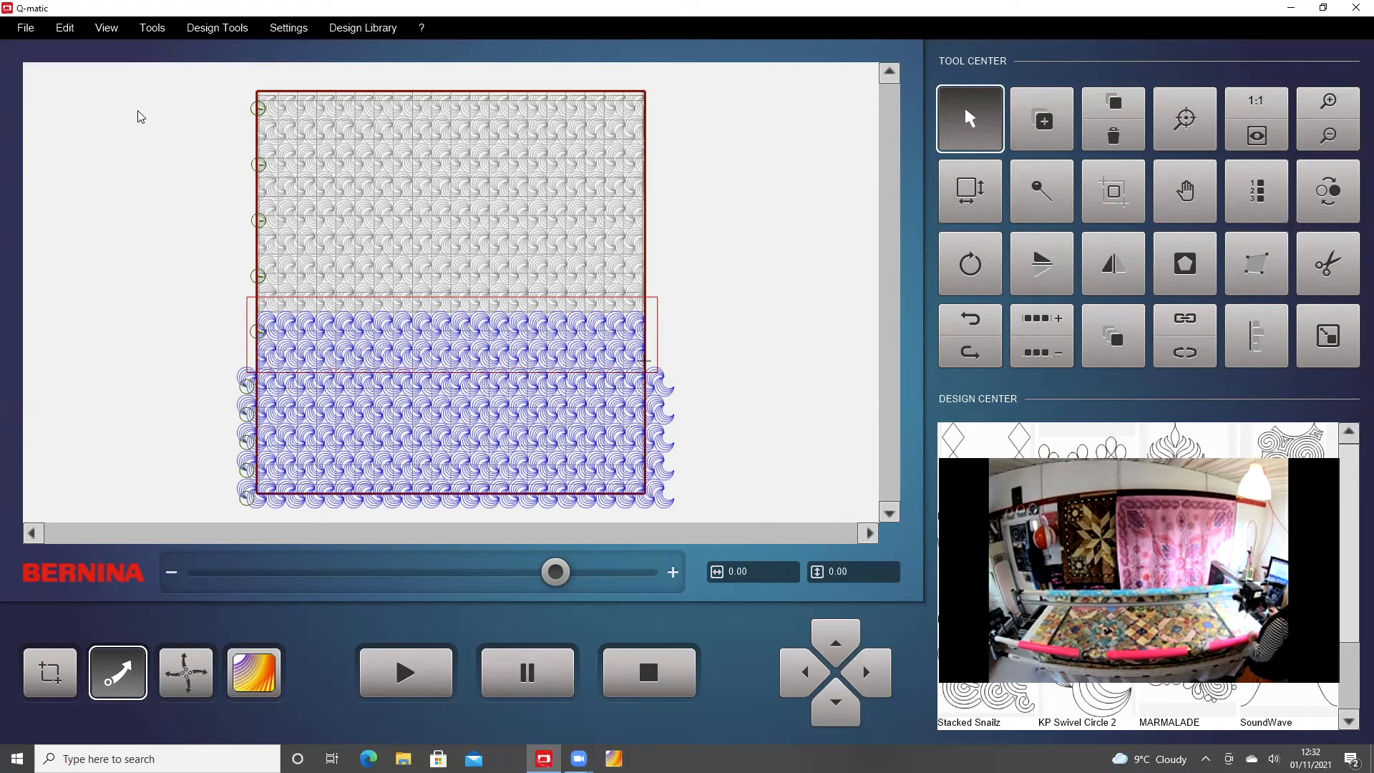
Step: Save the project as Qcoat in the Projects folder, replacing the existing file
left_click(25, 28)
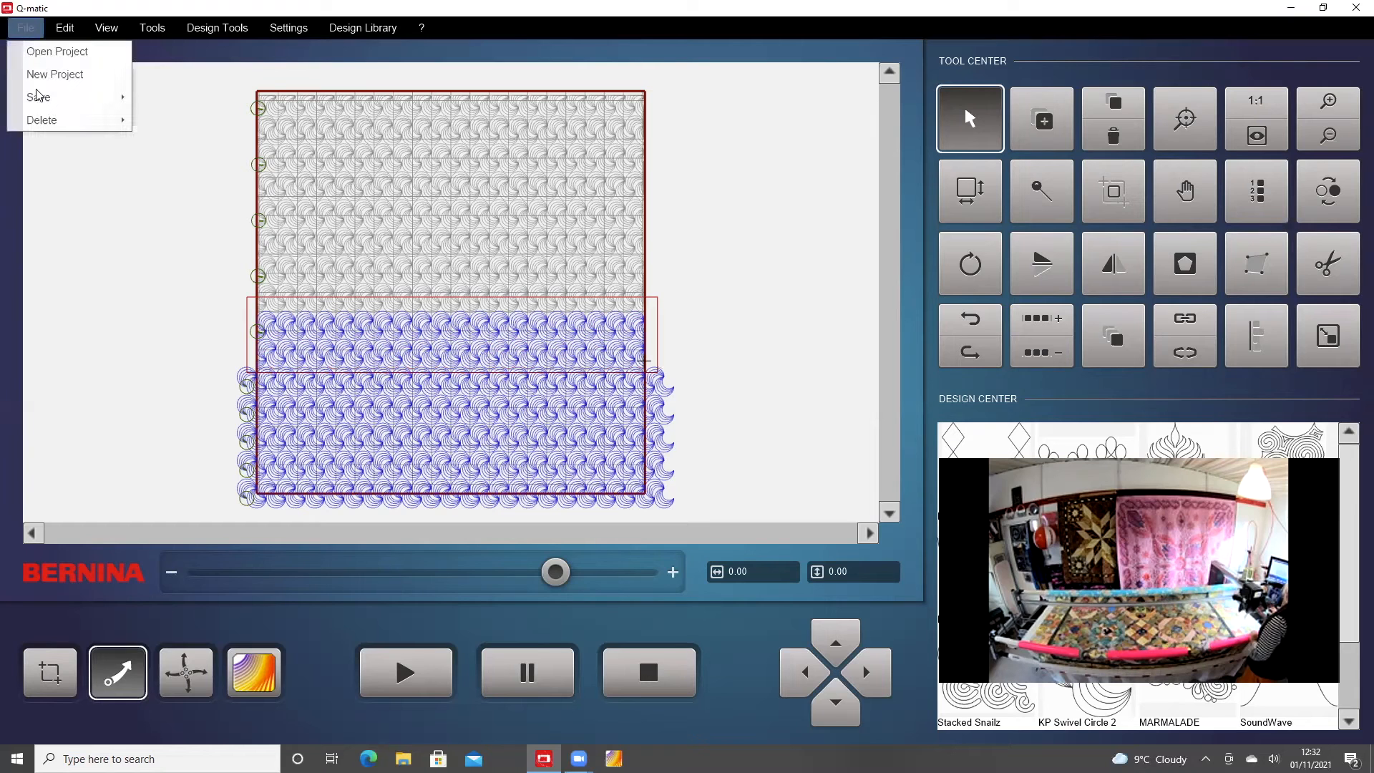
mouse_move(47, 100)
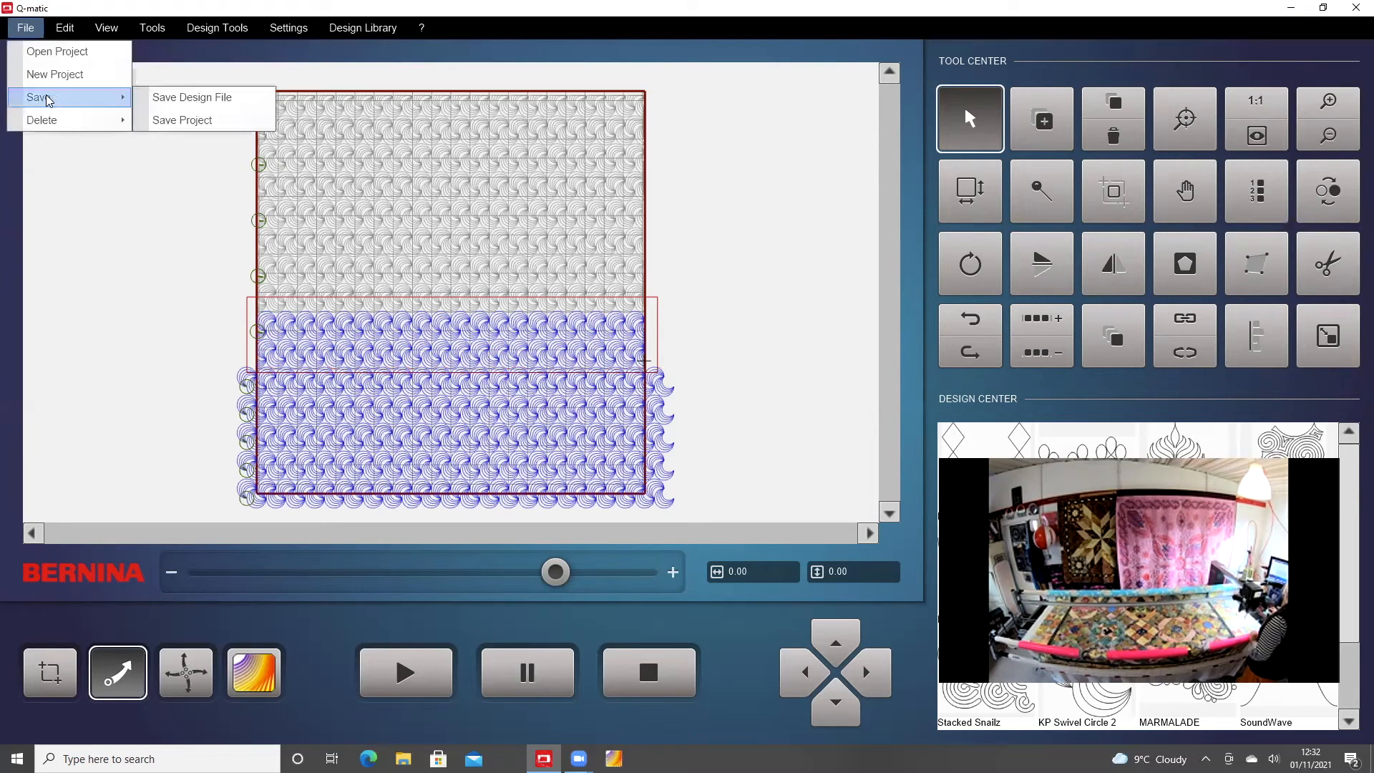
left_click(172, 119)
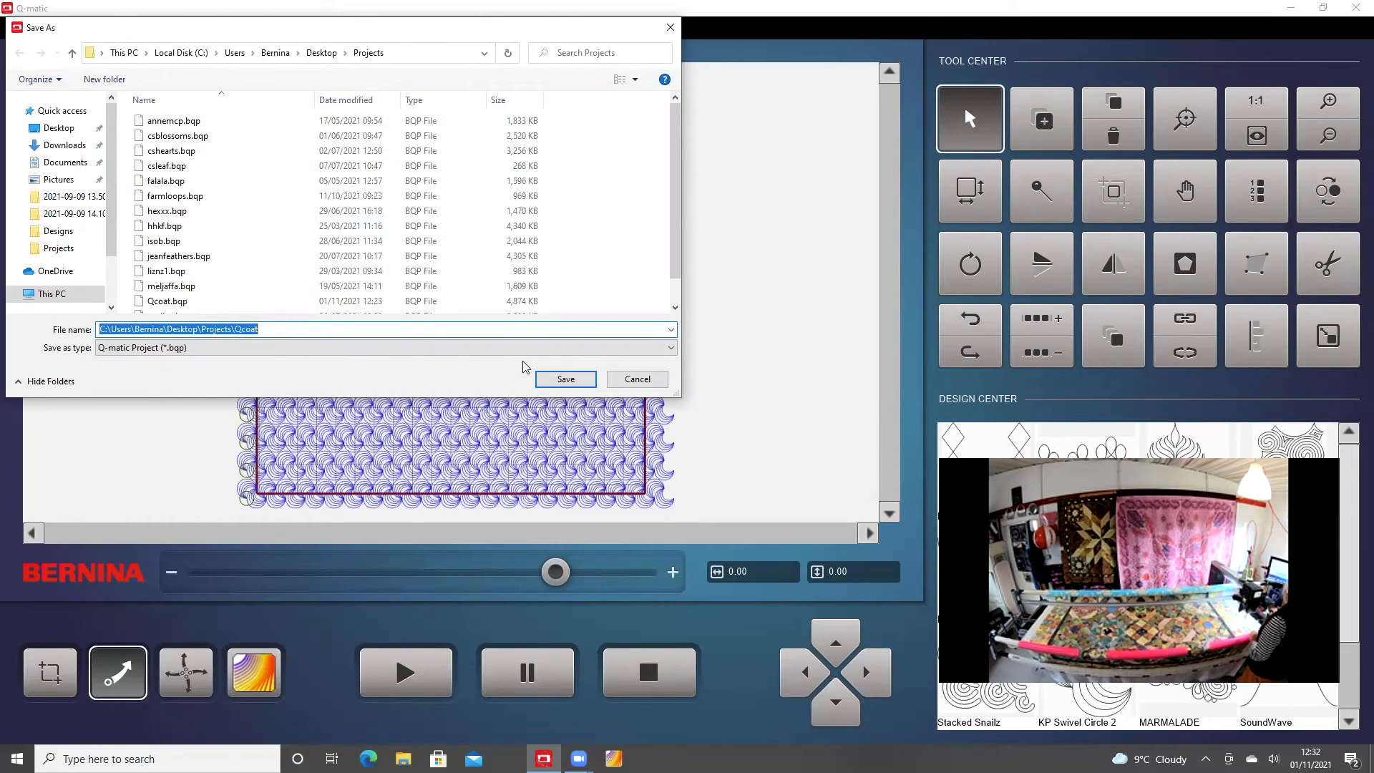
left_click(565, 379)
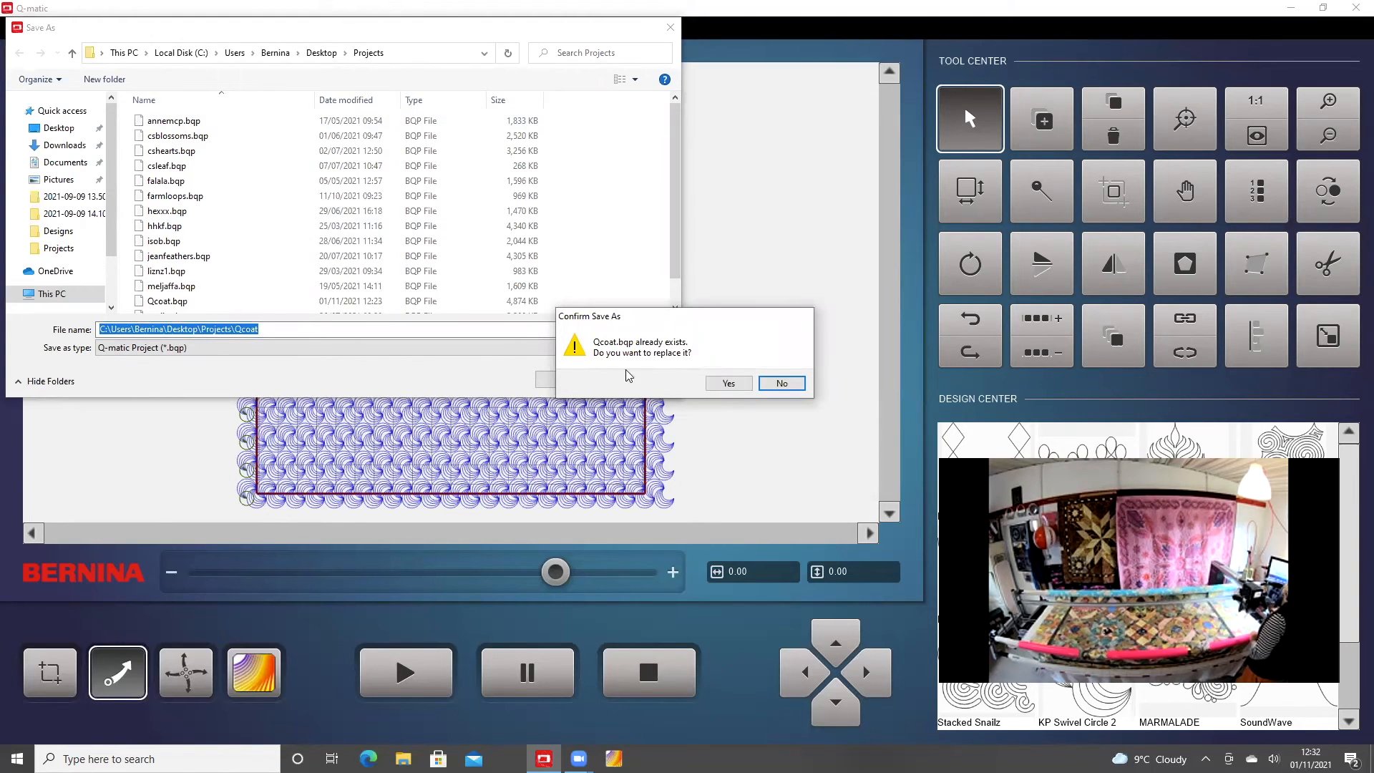
left_click(726, 385)
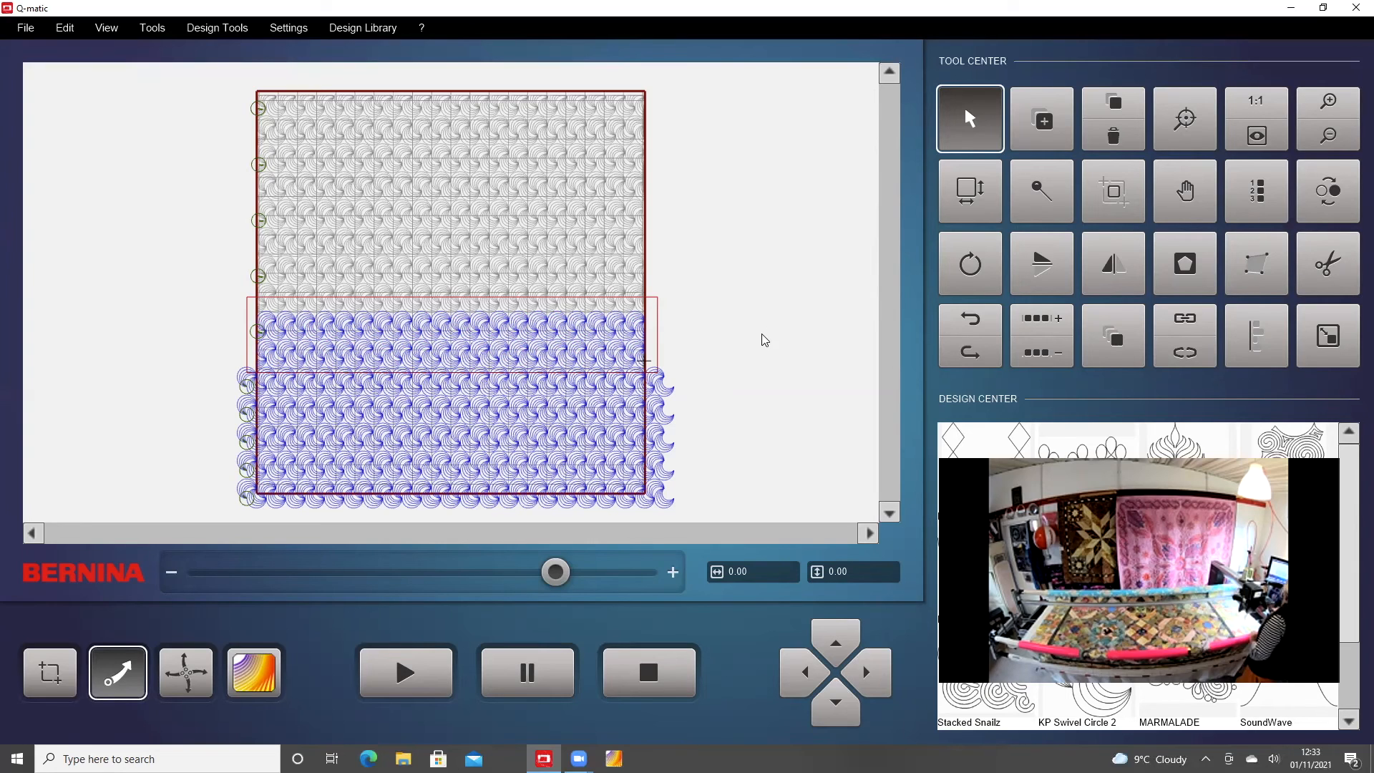
Step: Start stitching the linked rows at the START point, dequeuing the designs outside the safe area
left_click(406, 676)
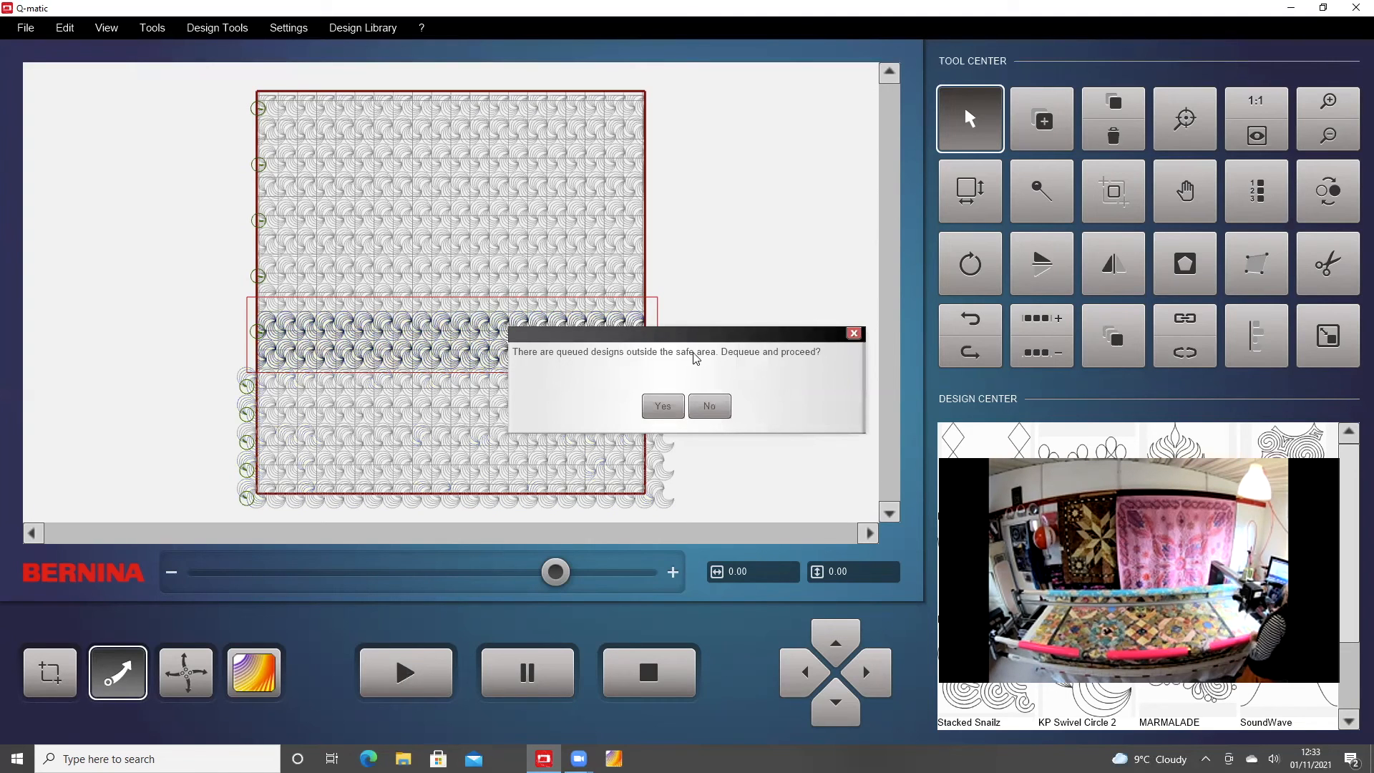
left_click(663, 410)
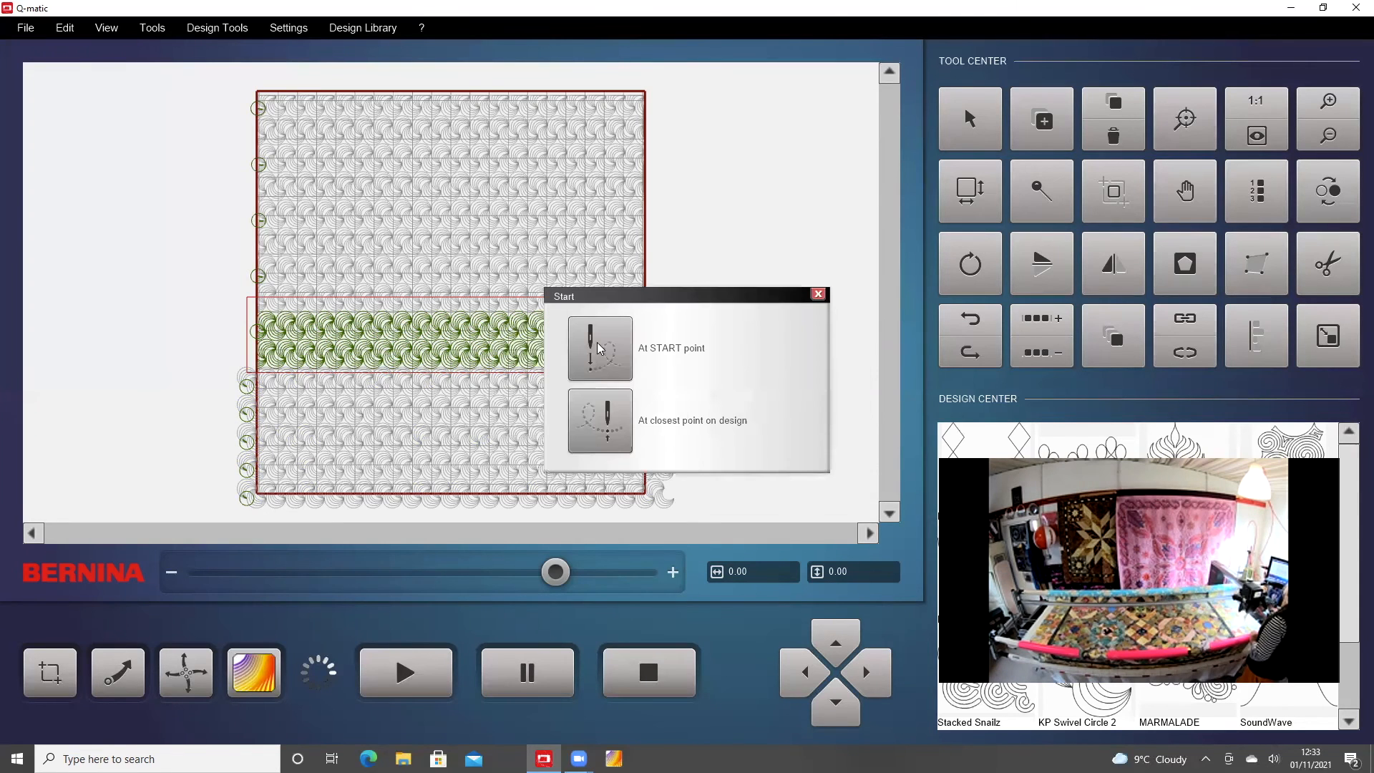
left_click(600, 349)
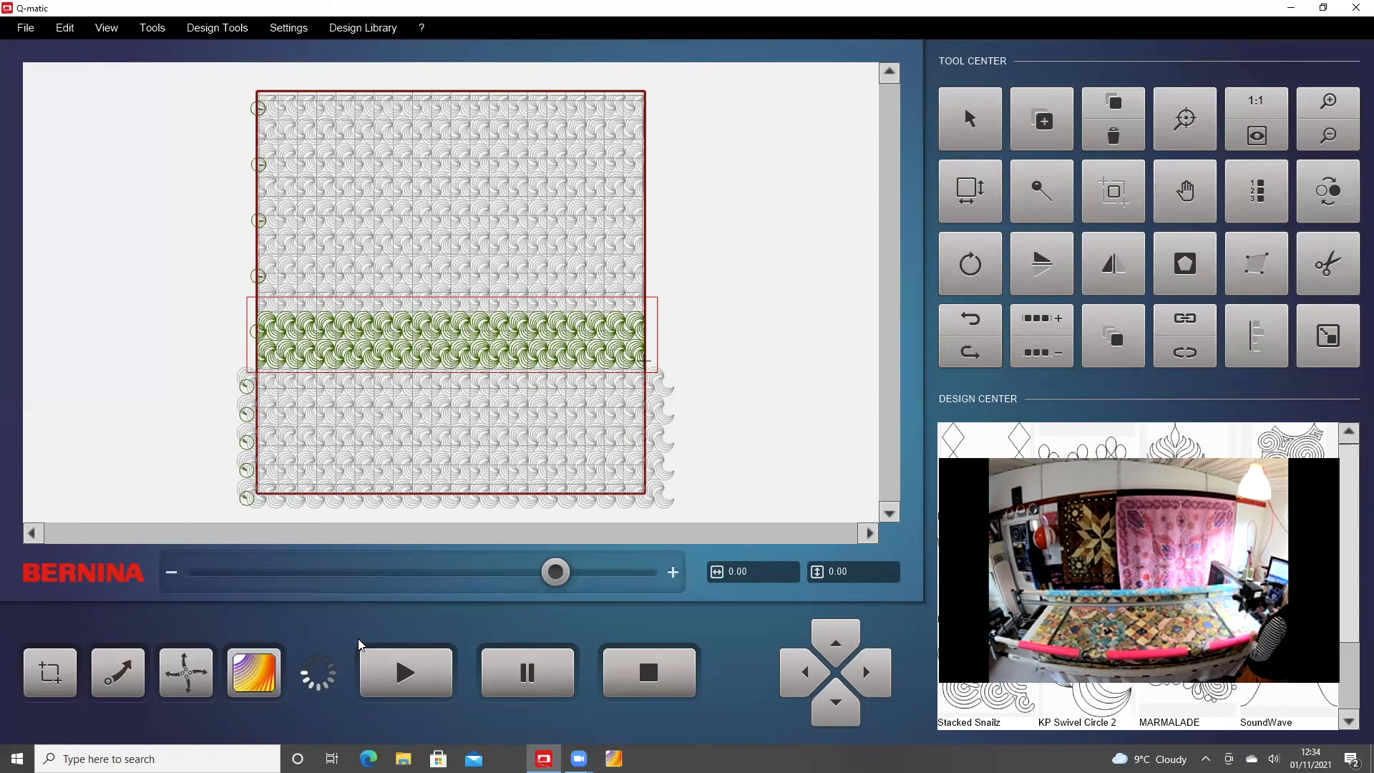